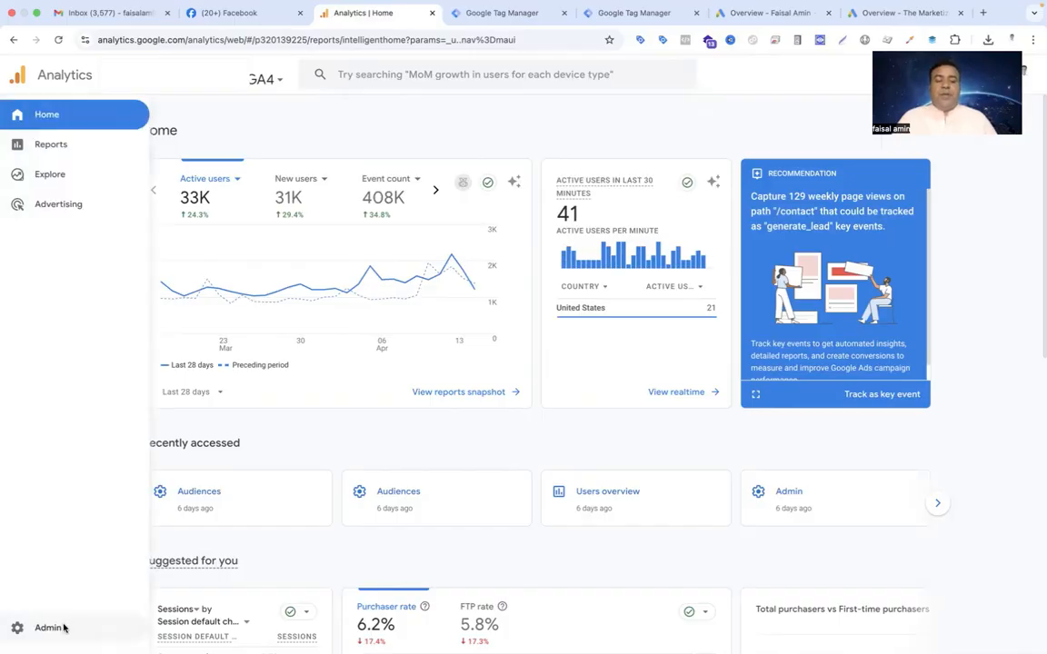
- Open the property's audience list in the admin settings and start building a new audience
{"action": "left_click", "coordinate": [55, 628]}
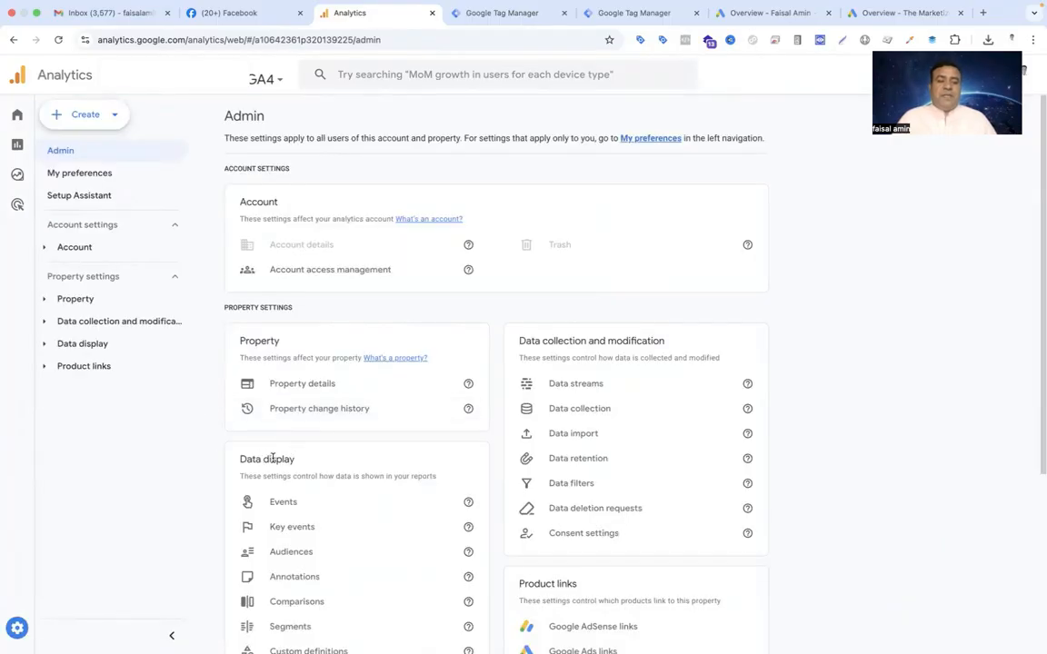
{"action": "left_click", "coordinate": [290, 554]}
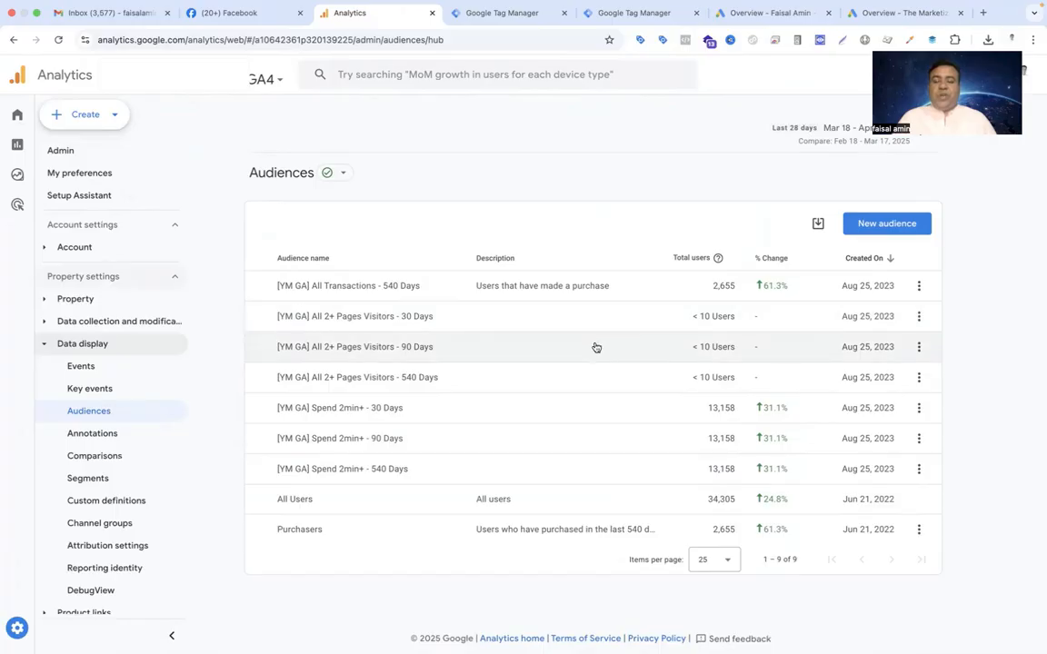
{"action": "left_click", "coordinate": [873, 226]}
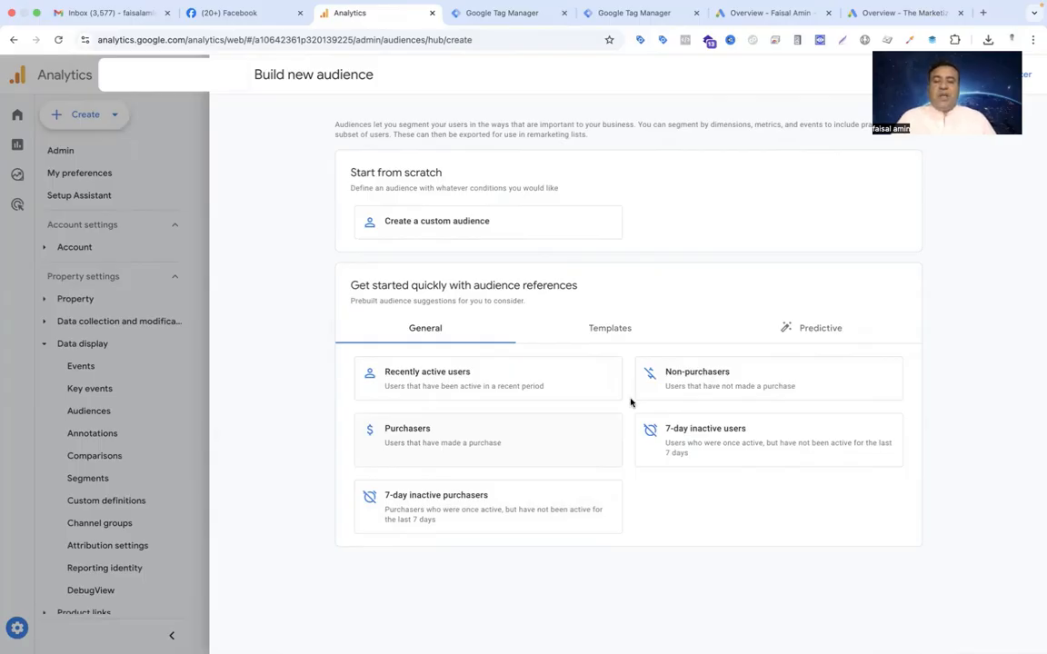
- Examine the suggested Non-purchasers audience definition and return to the audience creation options
{"action": "key", "text": "Tab"}
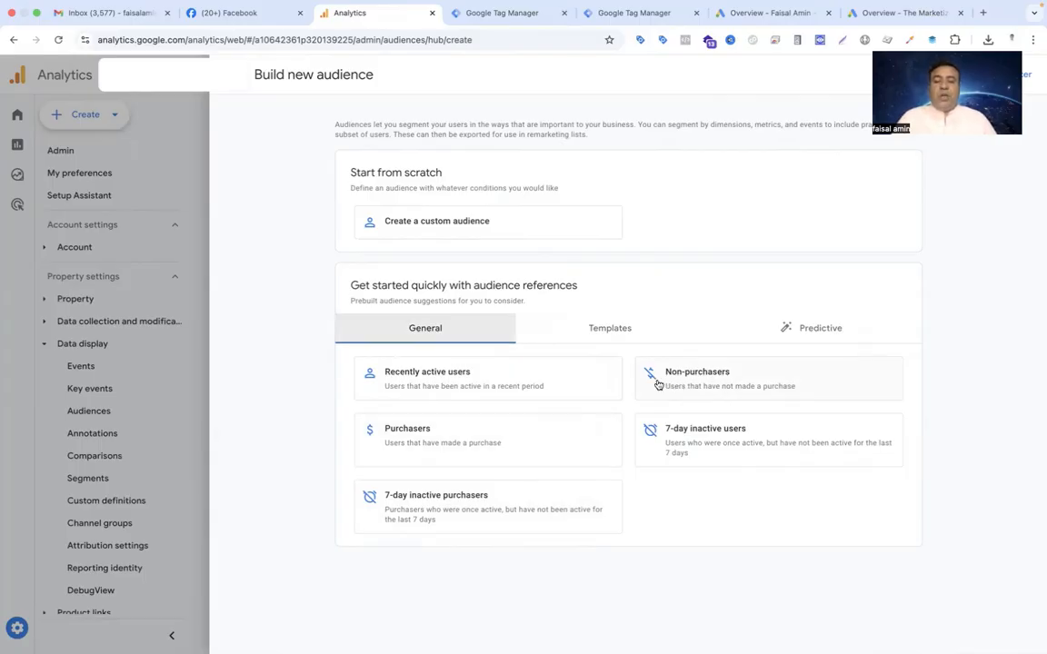
{"action": "left_click", "coordinate": [698, 388]}
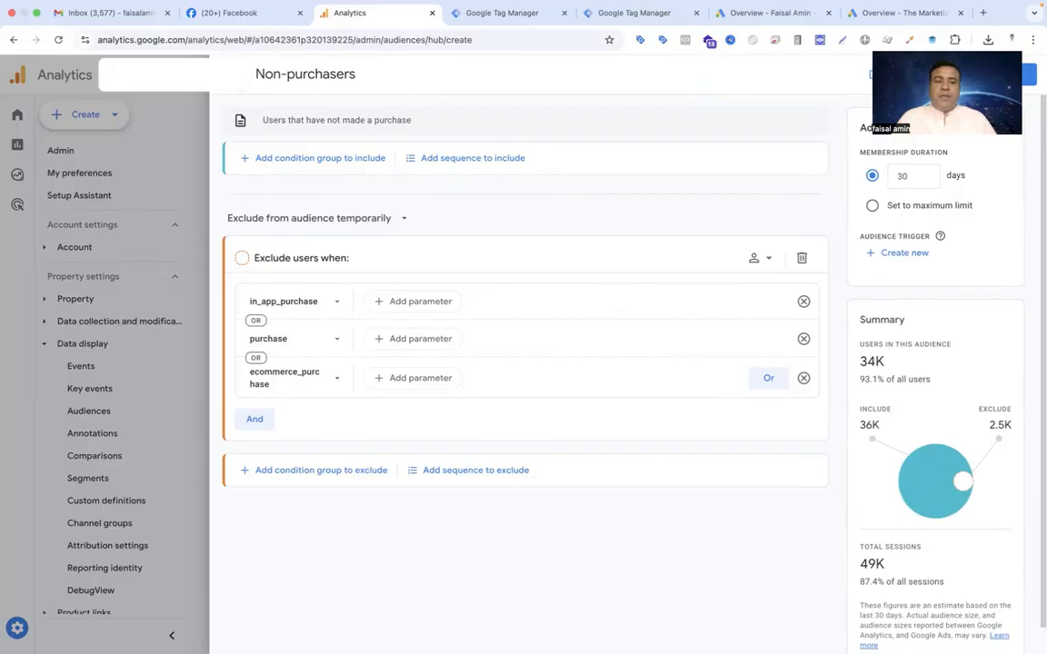
{"action": "left_click", "coordinate": [233, 75]}
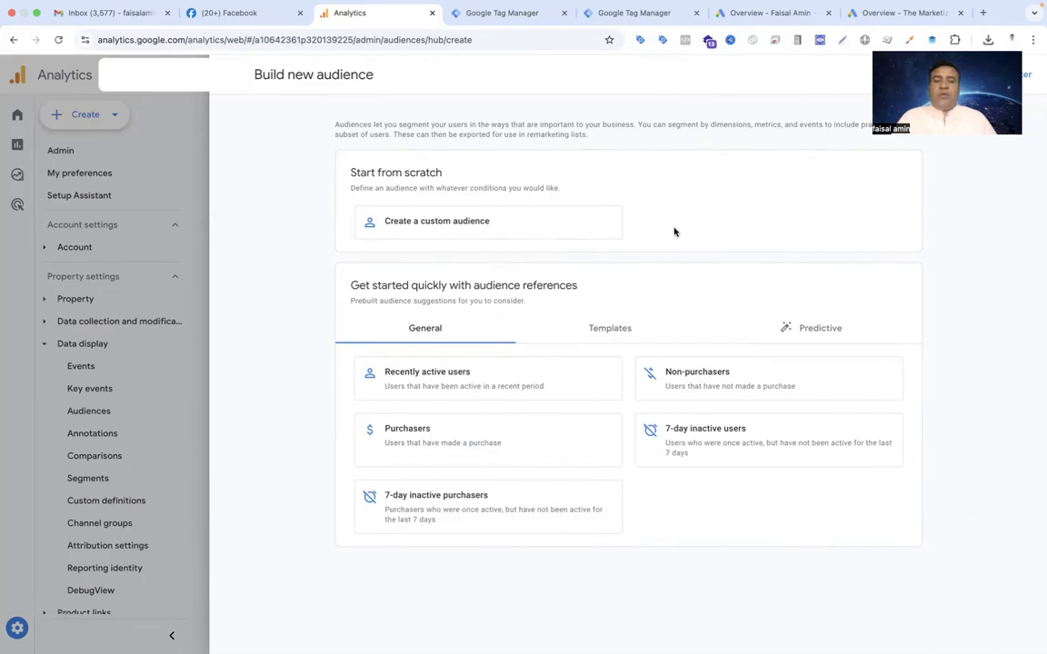
- Start a custom audience from scratch that includes users who triggered the begin_checkout event
{"action": "left_click", "coordinate": [420, 222]}
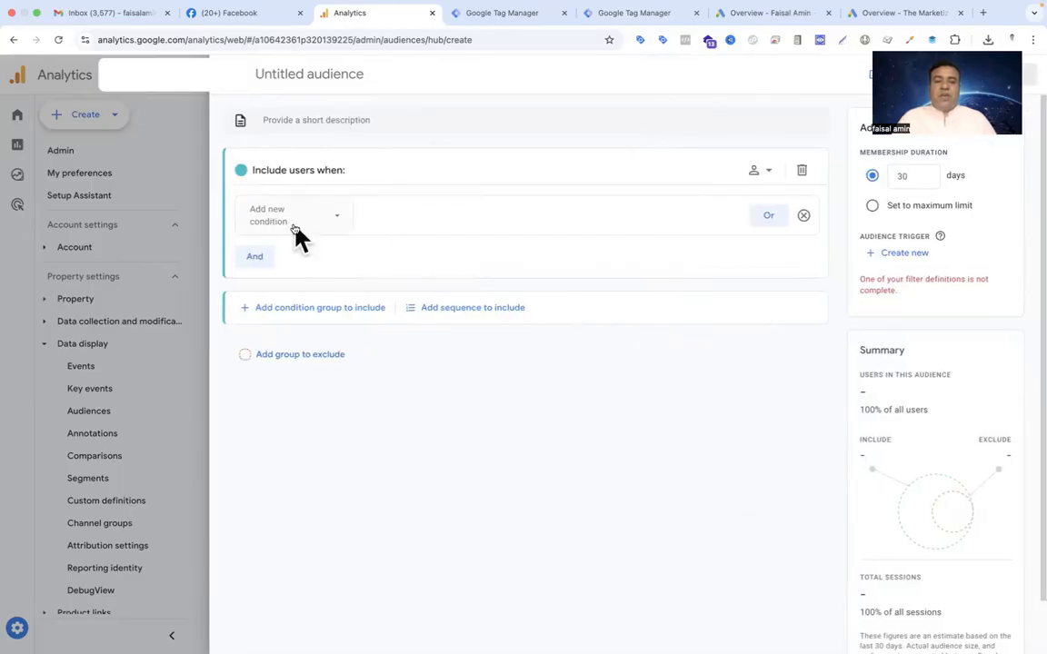
{"action": "left_click", "coordinate": [322, 221]}
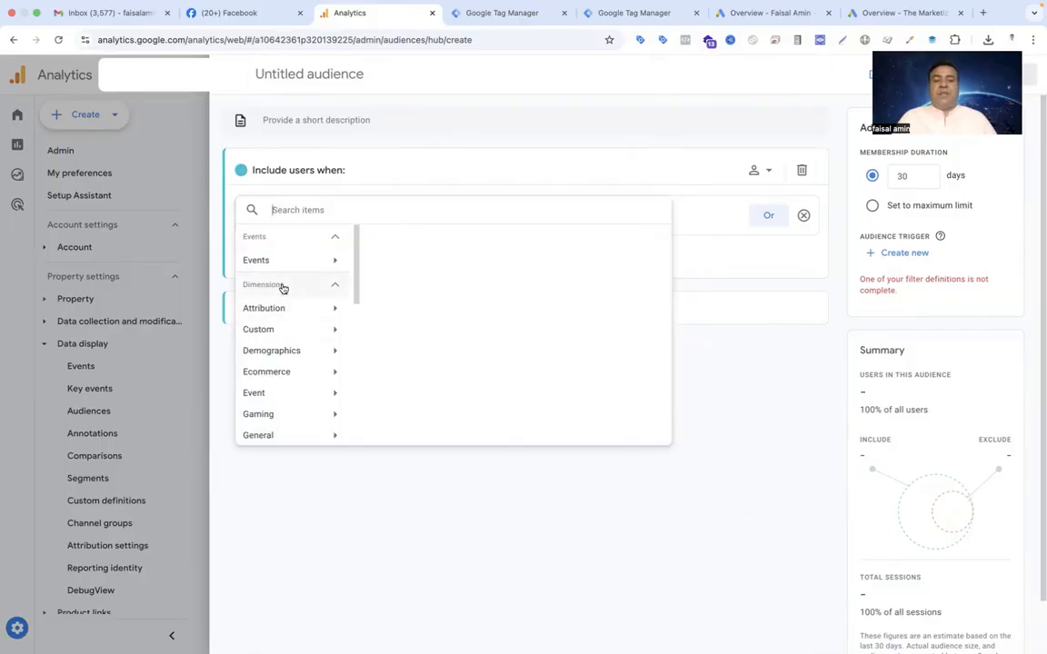
{"action": "left_click", "coordinate": [337, 264]}
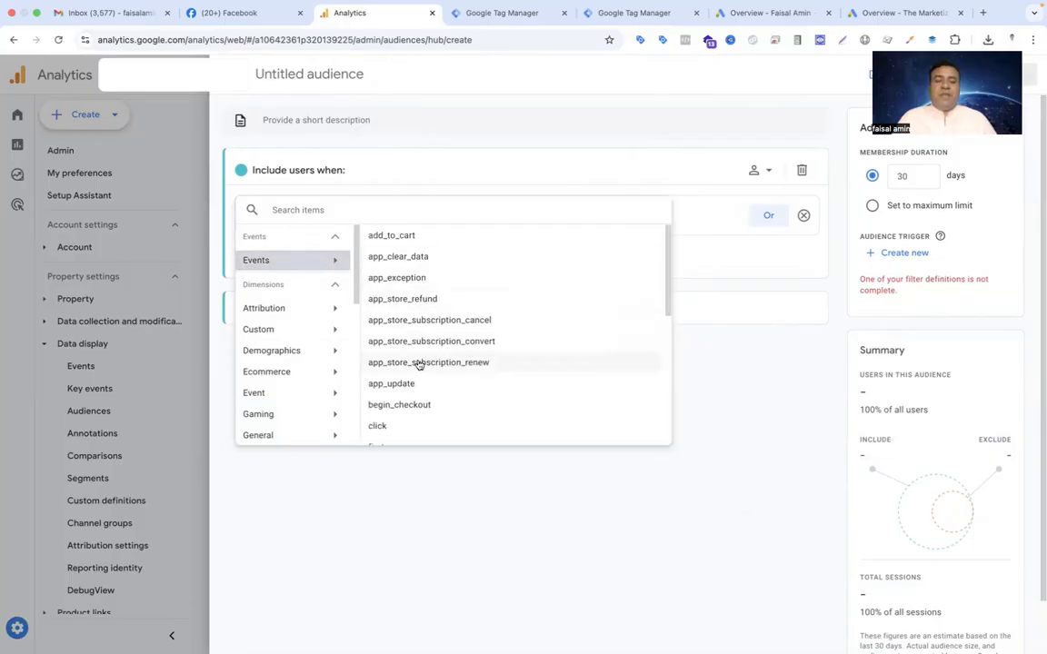
{"action": "scroll", "coordinate": [419, 364], "scroll_direction": "down", "scroll_amount": 5}
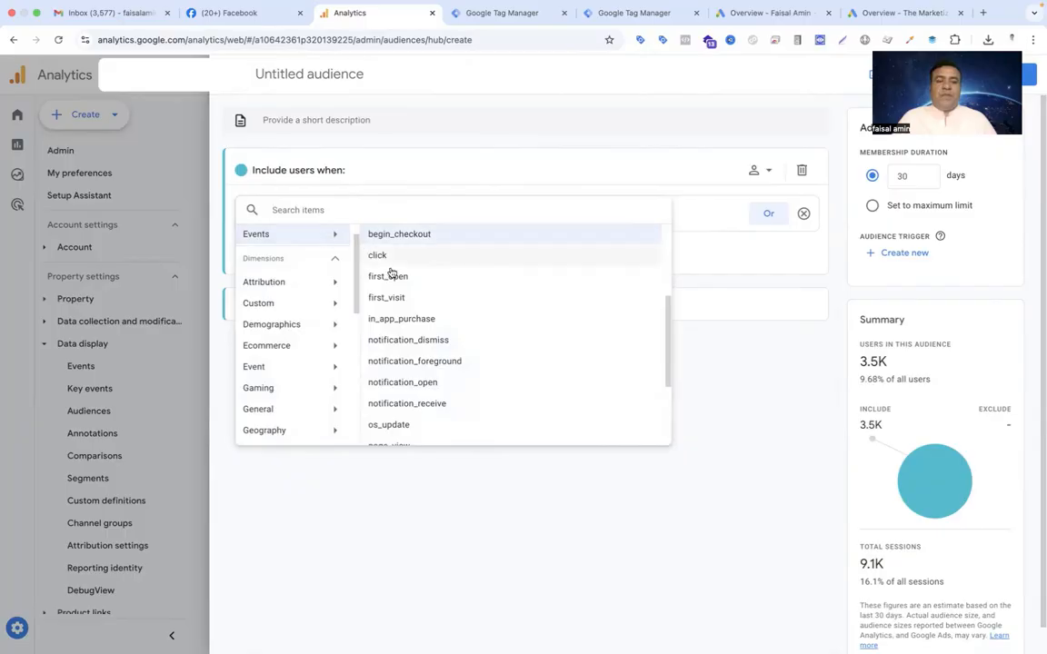
{"action": "scroll", "coordinate": [423, 341], "scroll_direction": "down", "scroll_amount": 1}
{"action": "key", "text": "Escape"}
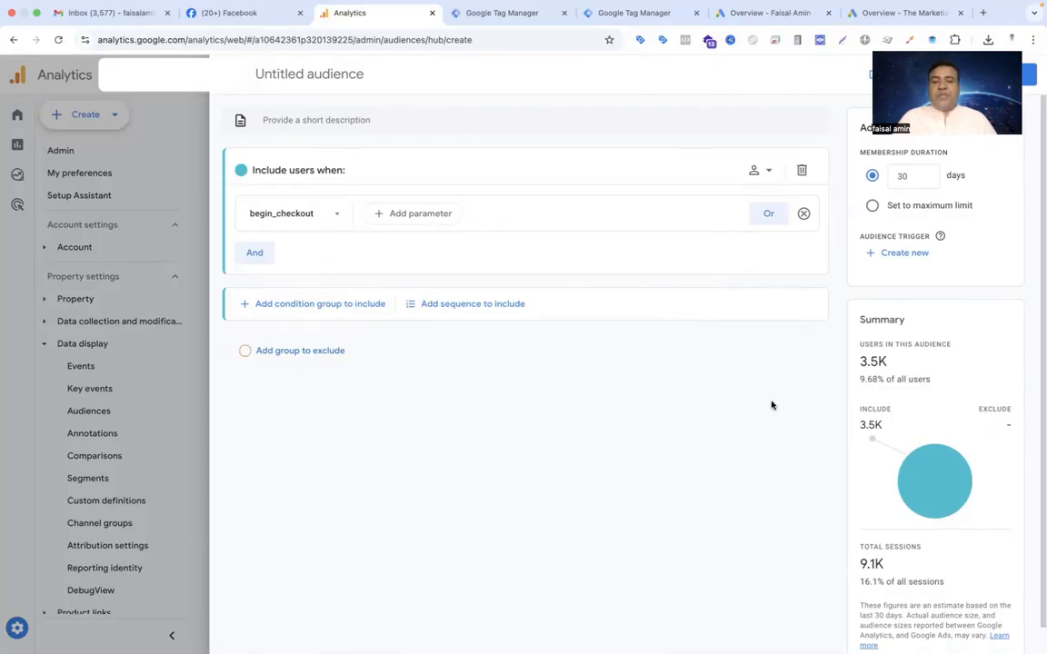
- Add an exclusion group to the checkout audience that temporarily excludes users with the purchase event
{"action": "left_click", "coordinate": [306, 353]}
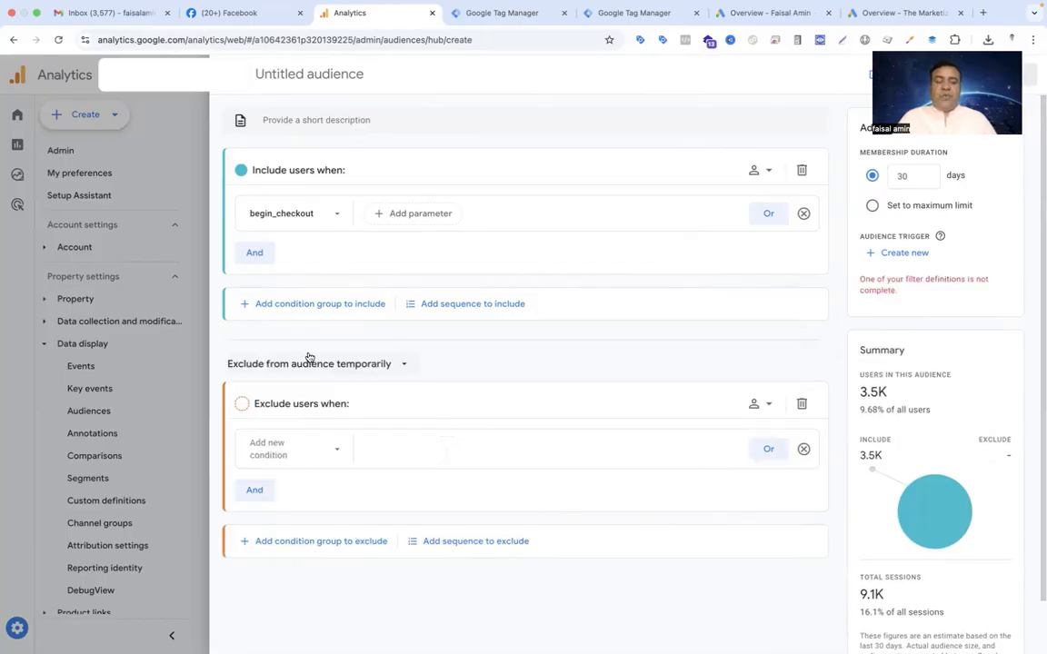
{"action": "left_click", "coordinate": [319, 452]}
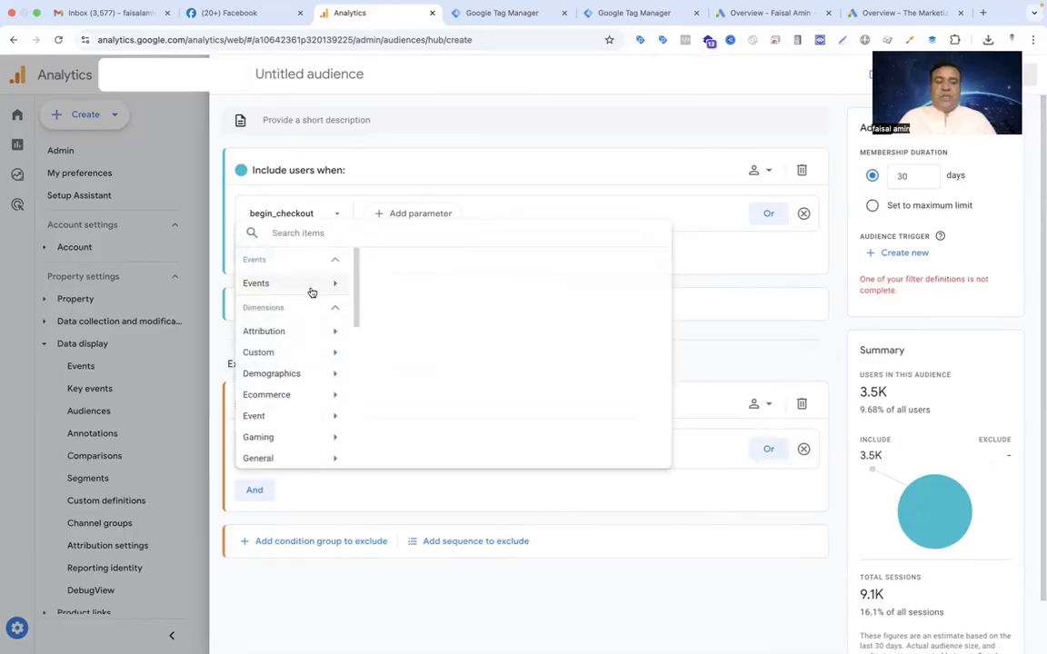
{"action": "left_click", "coordinate": [312, 291]}
{"action": "scroll", "coordinate": [450, 380], "scroll_direction": "down", "scroll_amount": 5}
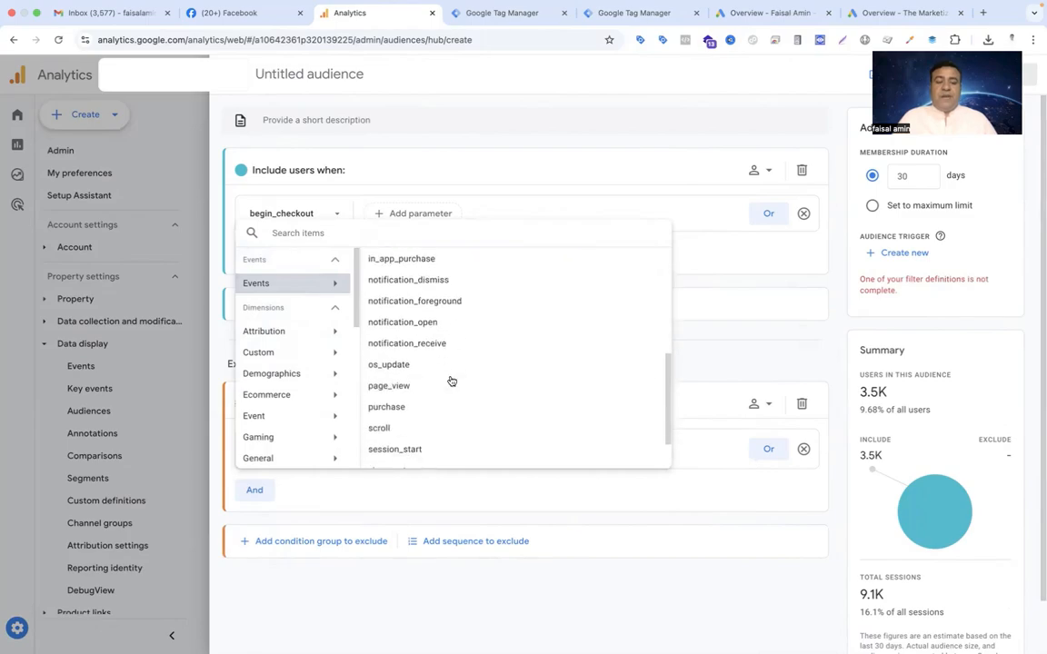
{"action": "left_click", "coordinate": [389, 408]}
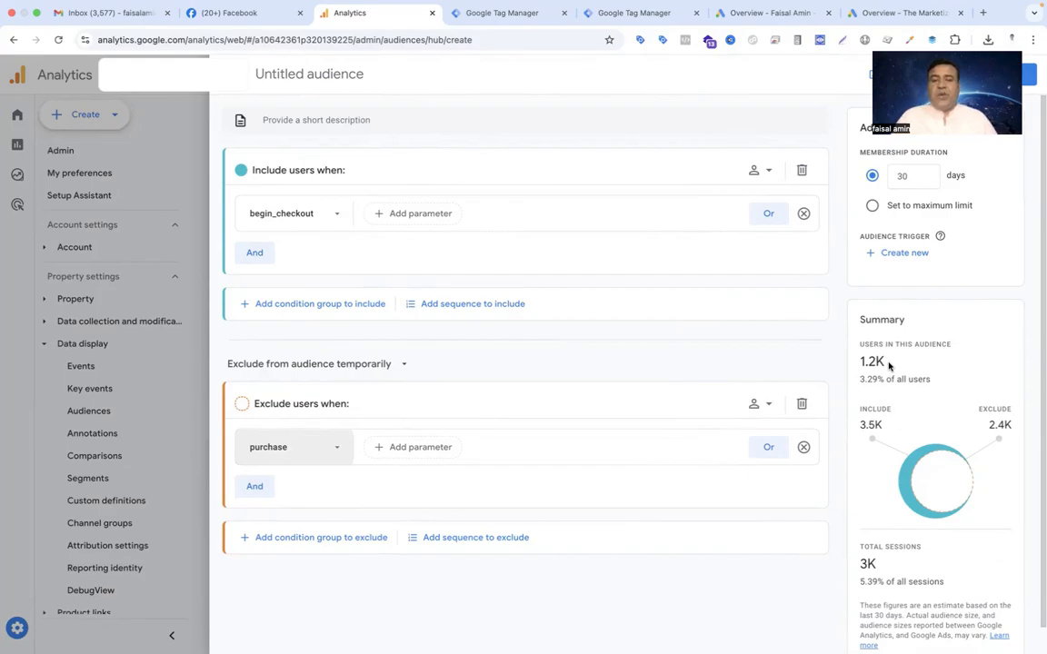
- Name the custom audience "Not Purchase - Last 30 Days"
{"action": "left_click", "coordinate": [330, 75]}
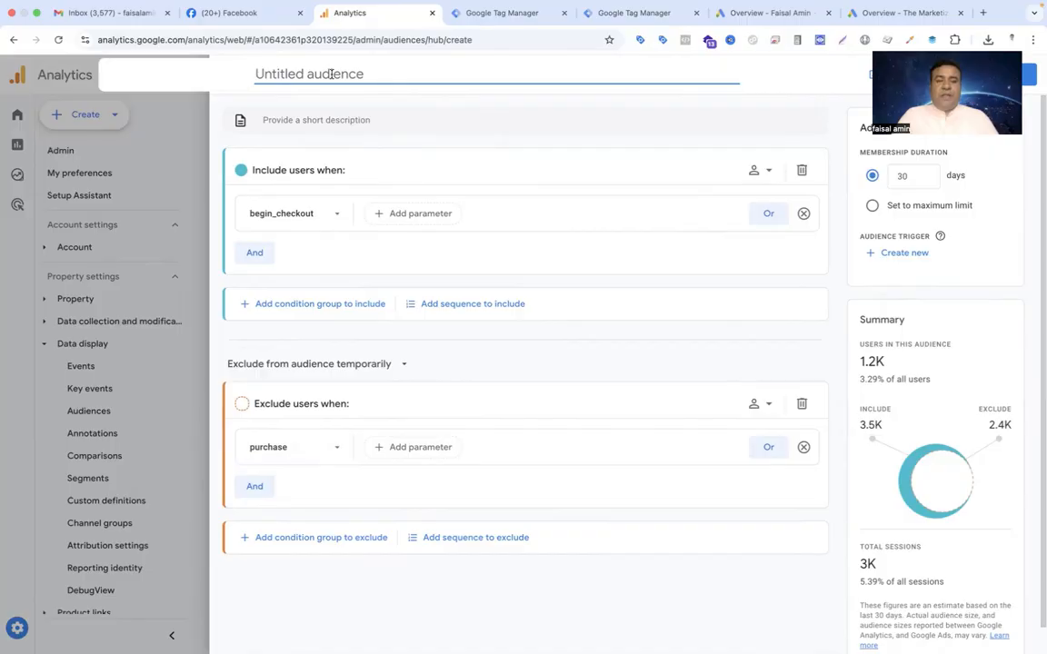
{"action": "type", "text": "Nit"}
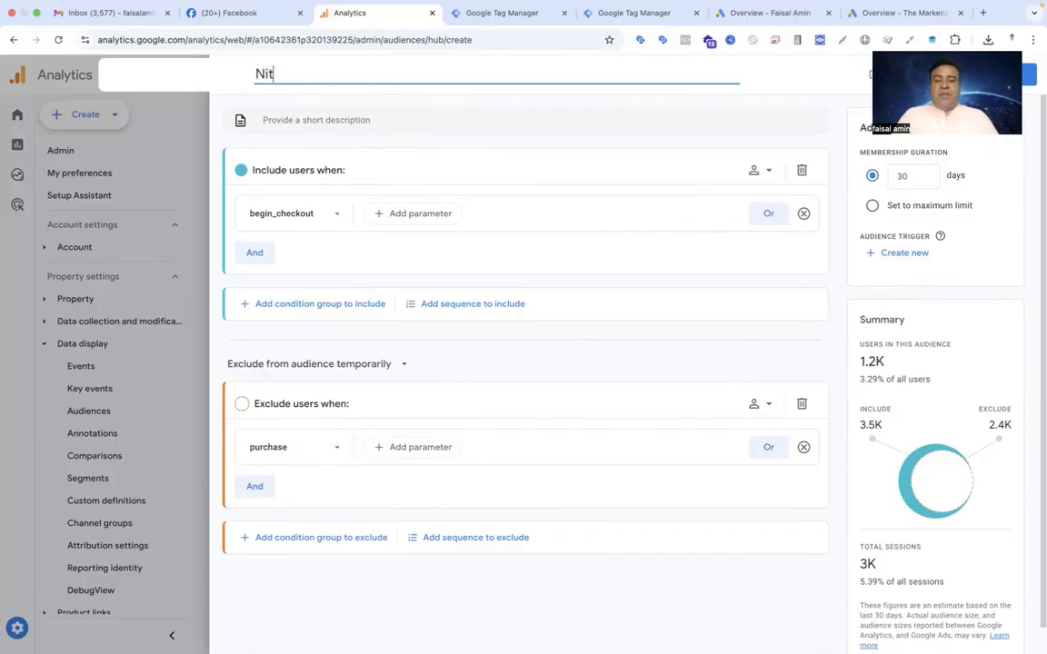
{"action": "type", "text": " Purchas"}
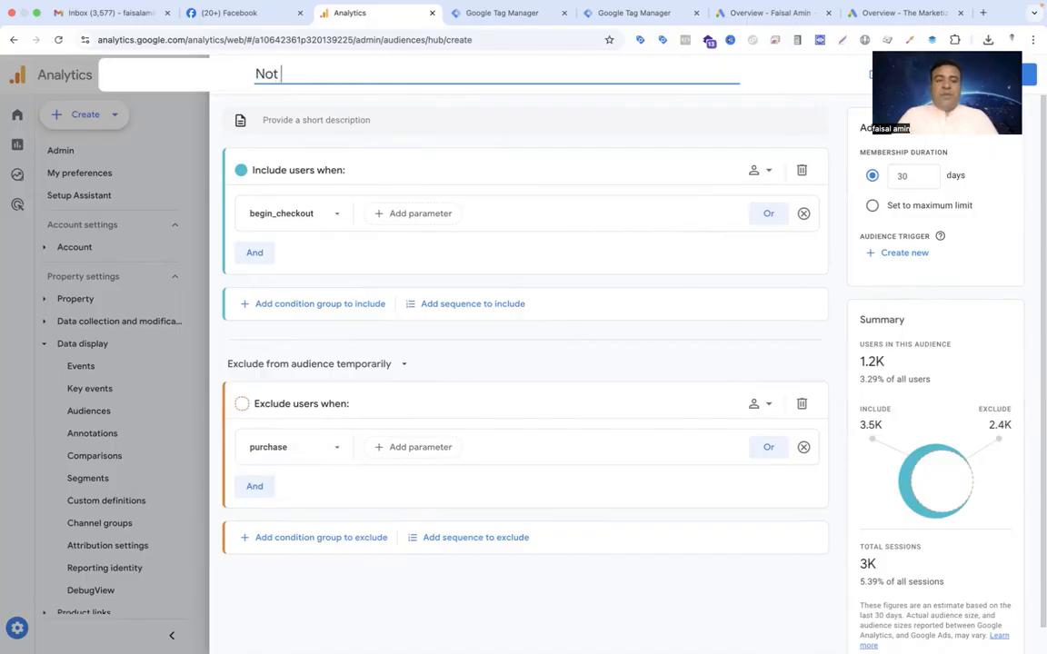
{"action": "type", "text": "e "}
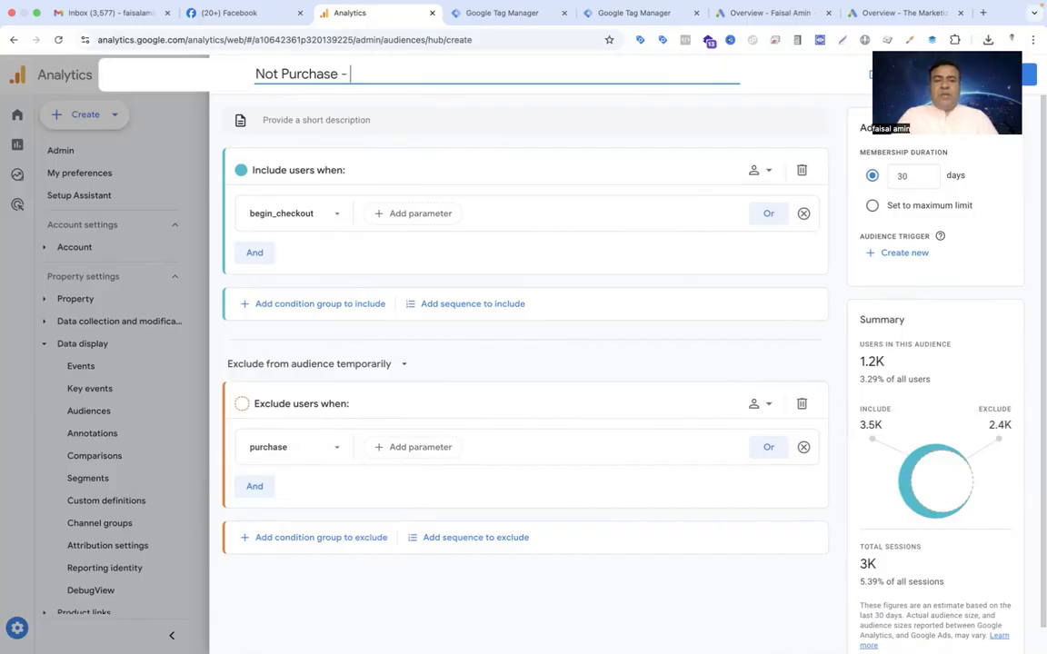
{"action": "type", "text": "- Last 30 Days"}
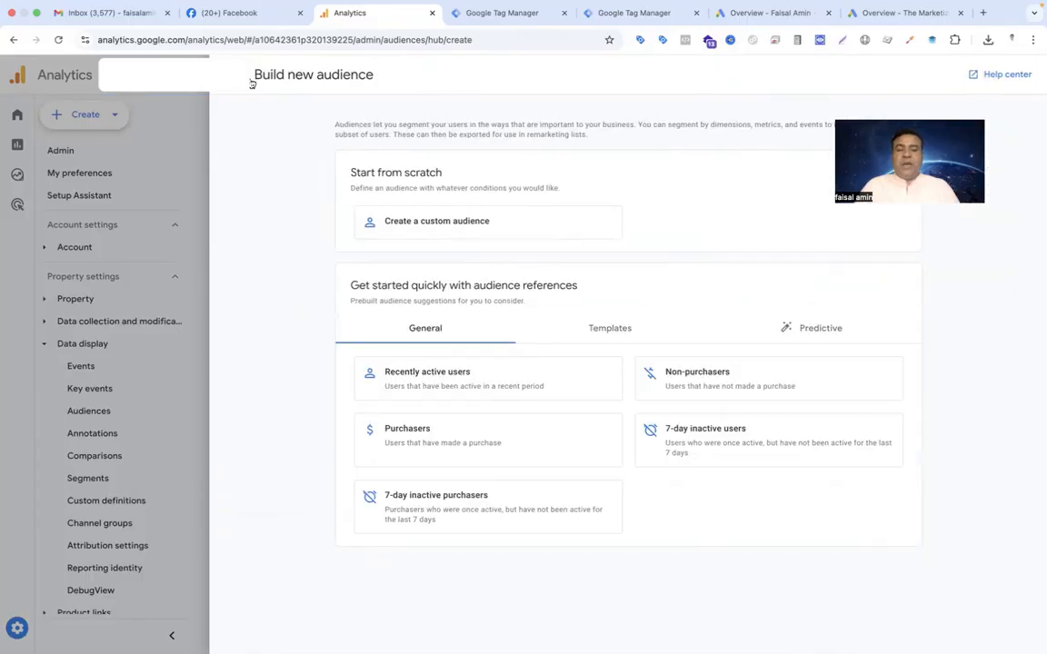
- Start another custom audience including users whose City exactly matches New York, New York at any point in time
{"action": "left_click", "coordinate": [398, 226]}
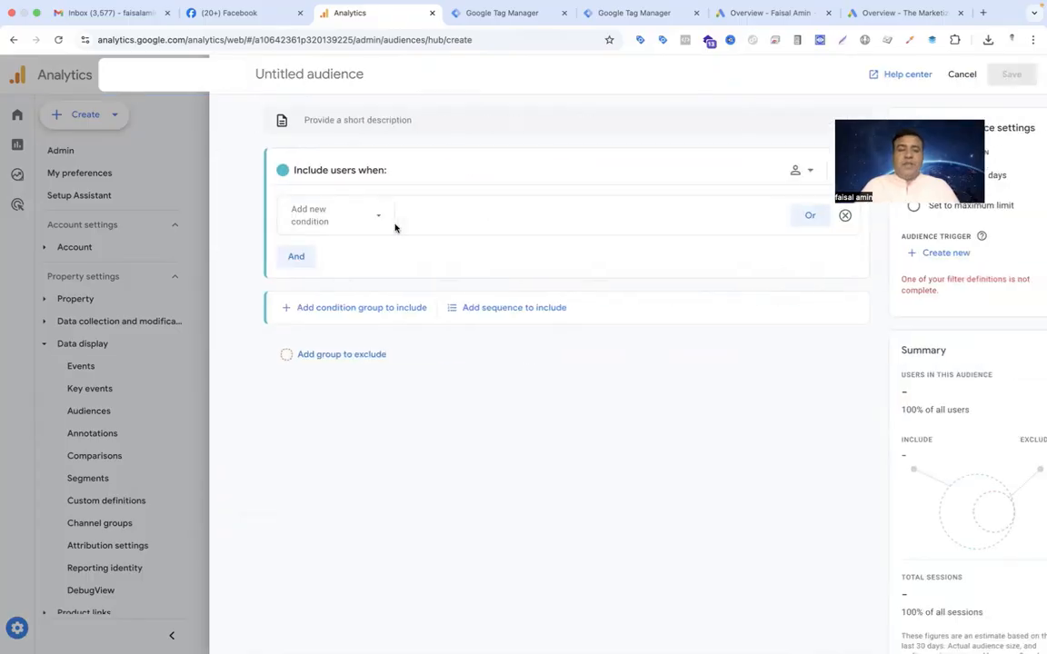
{"action": "left_click", "coordinate": [338, 218]}
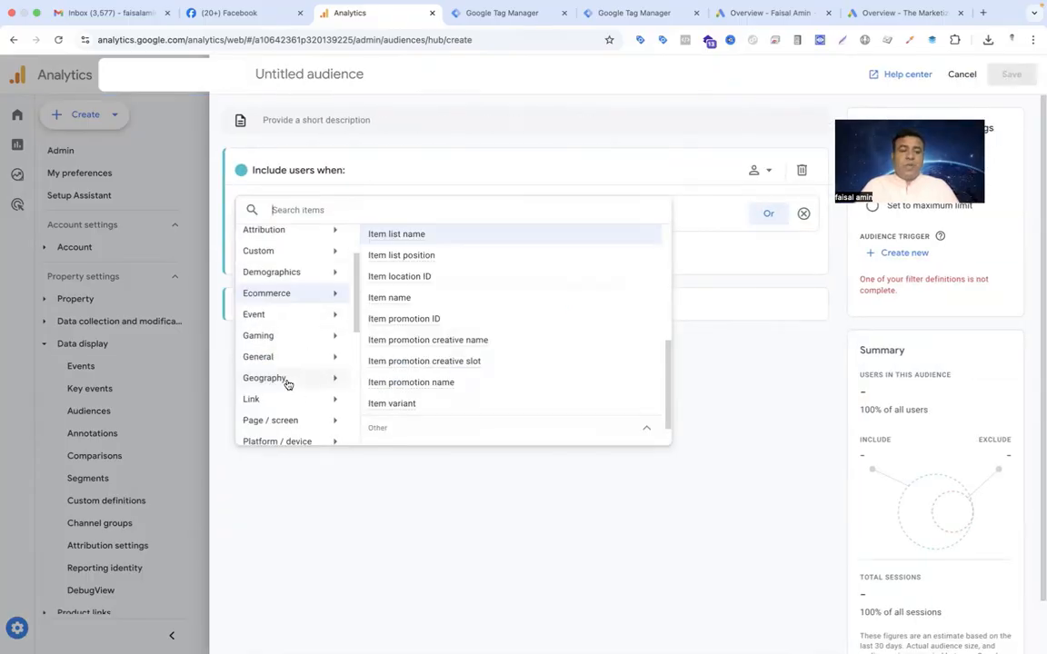
{"action": "left_click", "coordinate": [300, 385]}
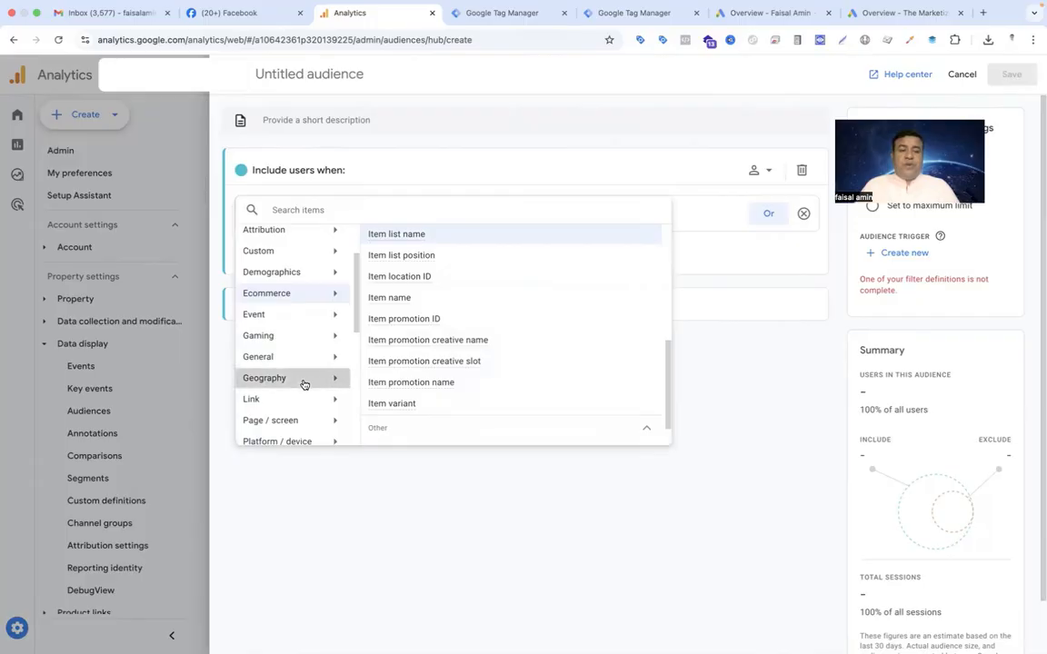
{"action": "left_click", "coordinate": [380, 262]}
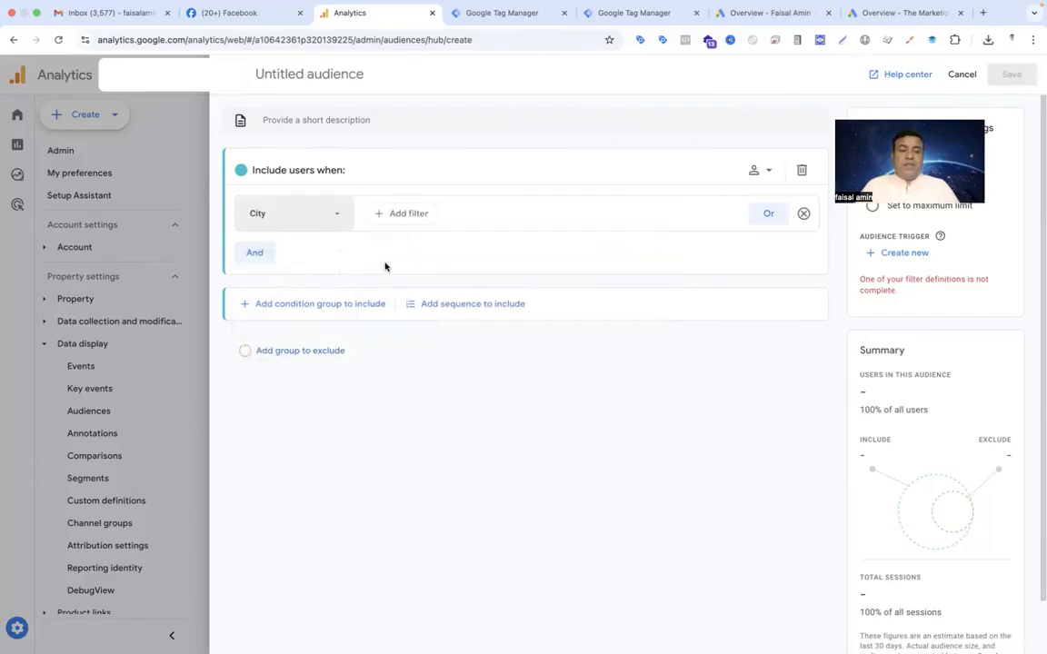
{"action": "left_click", "coordinate": [400, 215]}
{"action": "left_click", "coordinate": [482, 281]}
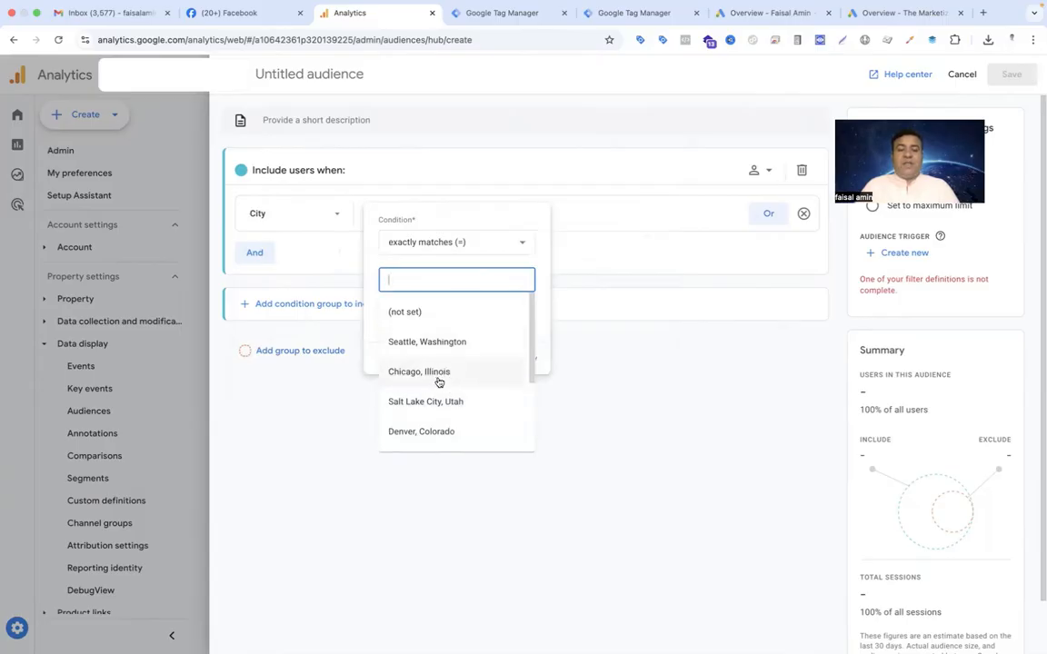
{"action": "scroll", "coordinate": [437, 382], "scroll_direction": "down", "scroll_amount": 3}
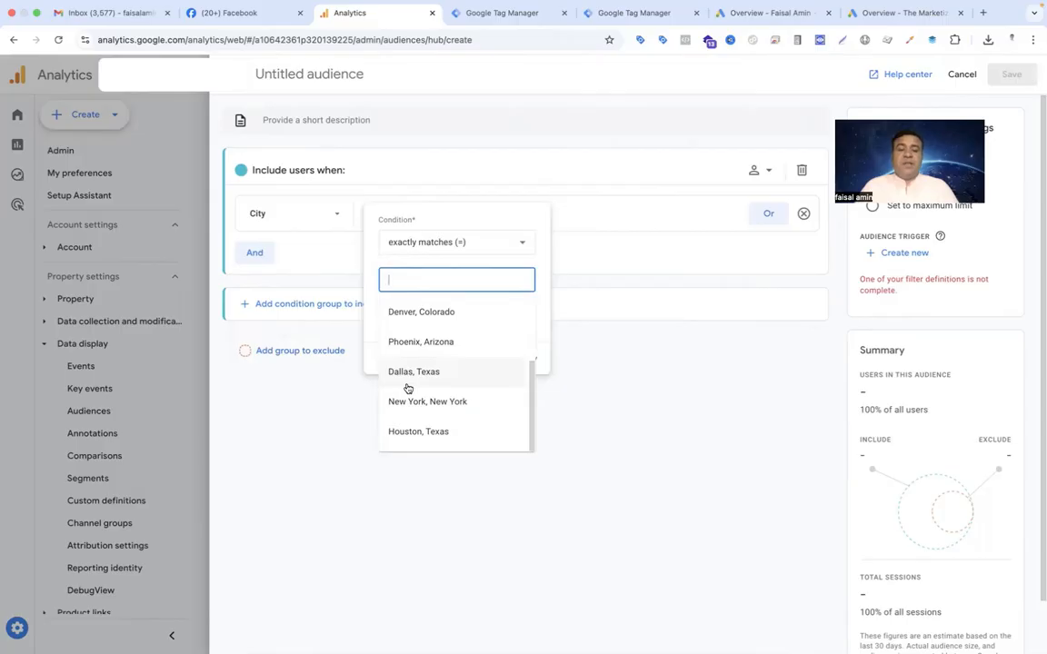
{"action": "left_click", "coordinate": [409, 399]}
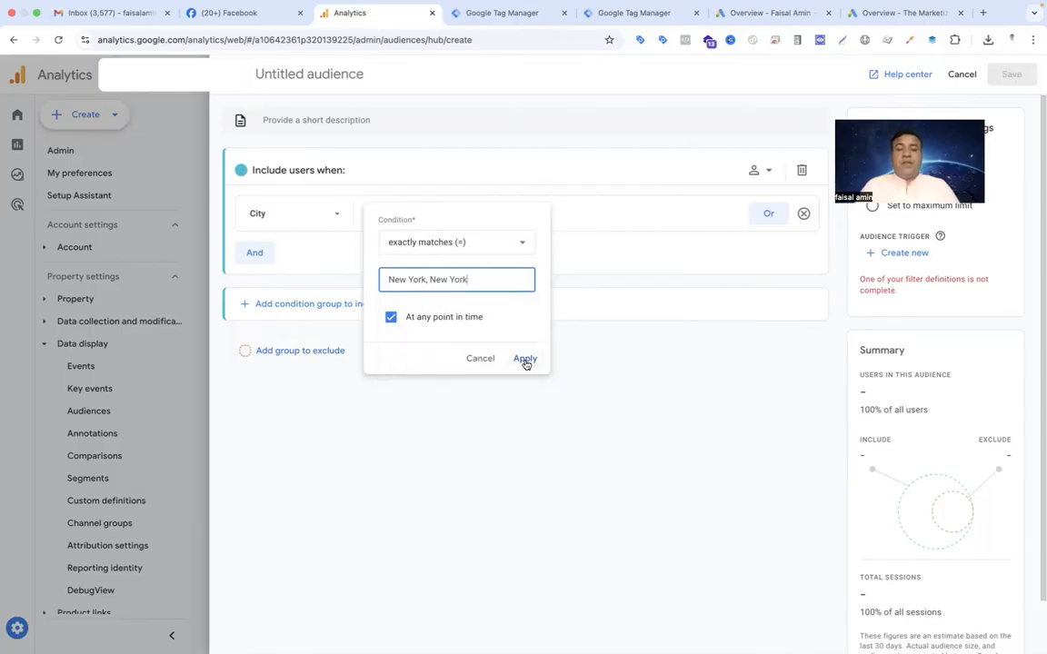
{"action": "left_click", "coordinate": [524, 359]}
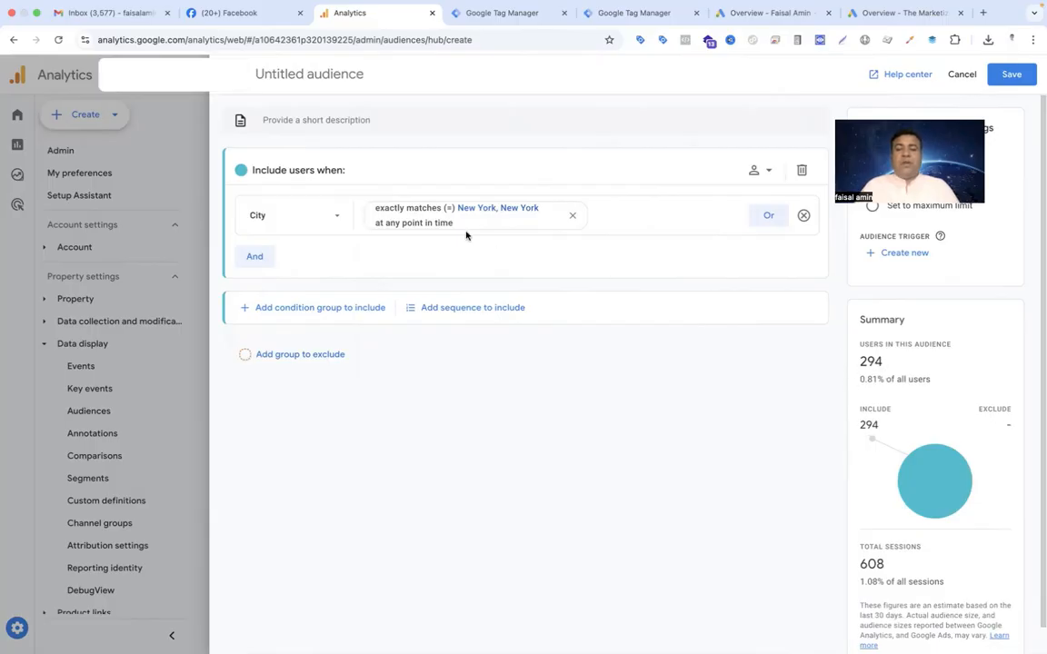
- Exclude users whose event name contains purchase at any point in time, and return to the audience list without saving
{"action": "left_click", "coordinate": [335, 356]}
{"action": "left_click", "coordinate": [340, 449]}
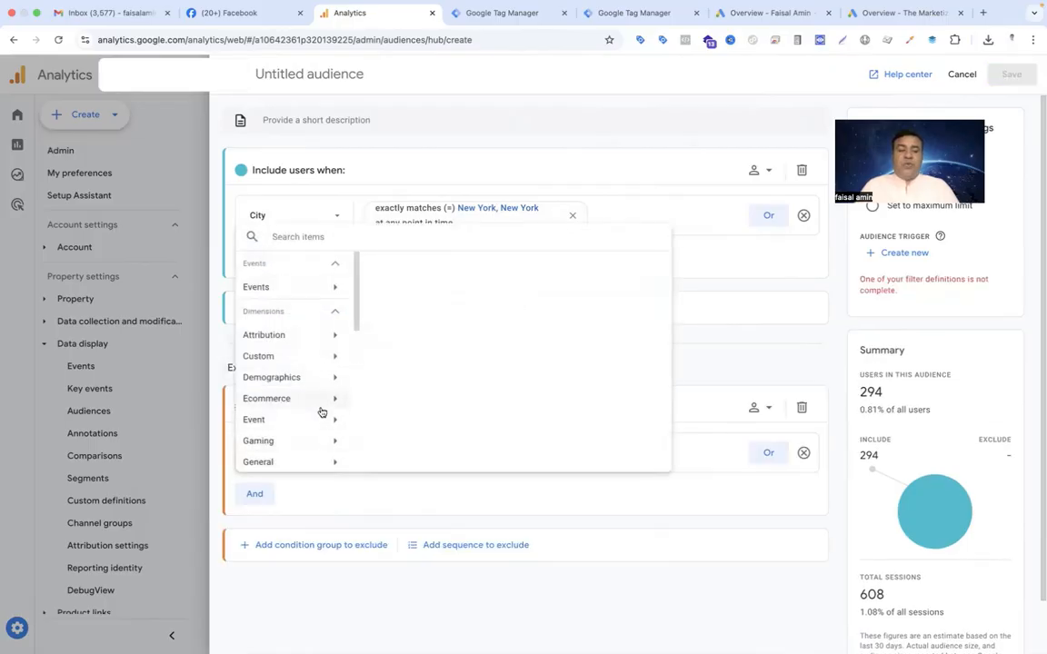
{"action": "left_click", "coordinate": [314, 419]}
{"action": "left_click", "coordinate": [391, 286]}
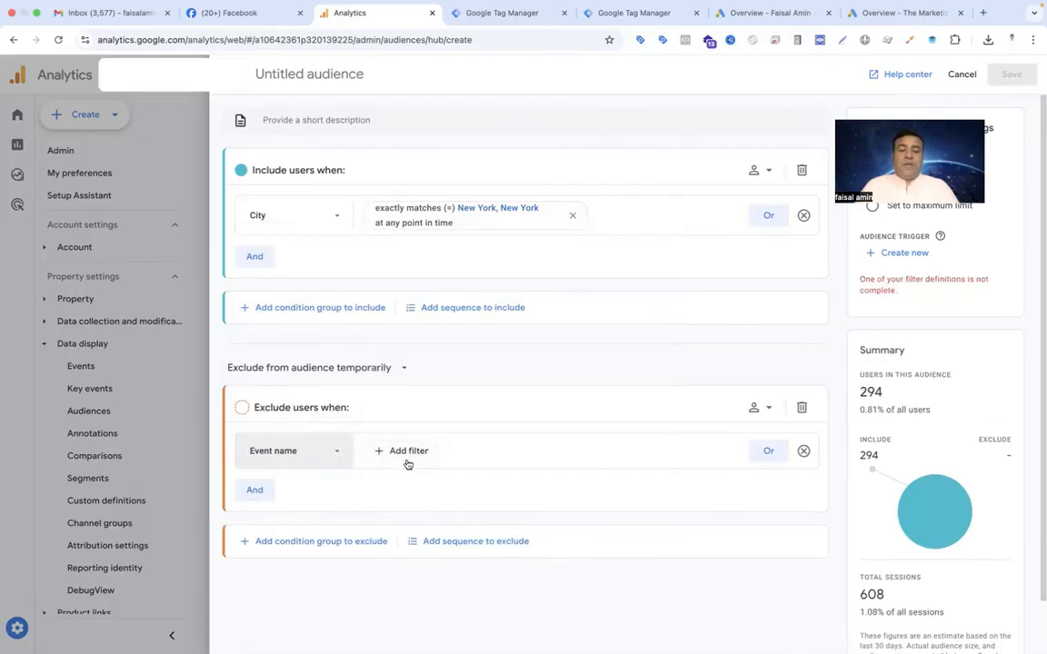
{"action": "left_click", "coordinate": [406, 451]}
{"action": "left_click", "coordinate": [456, 366]}
{"action": "scroll", "coordinate": [455, 487], "scroll_direction": "down", "scroll_amount": 3}
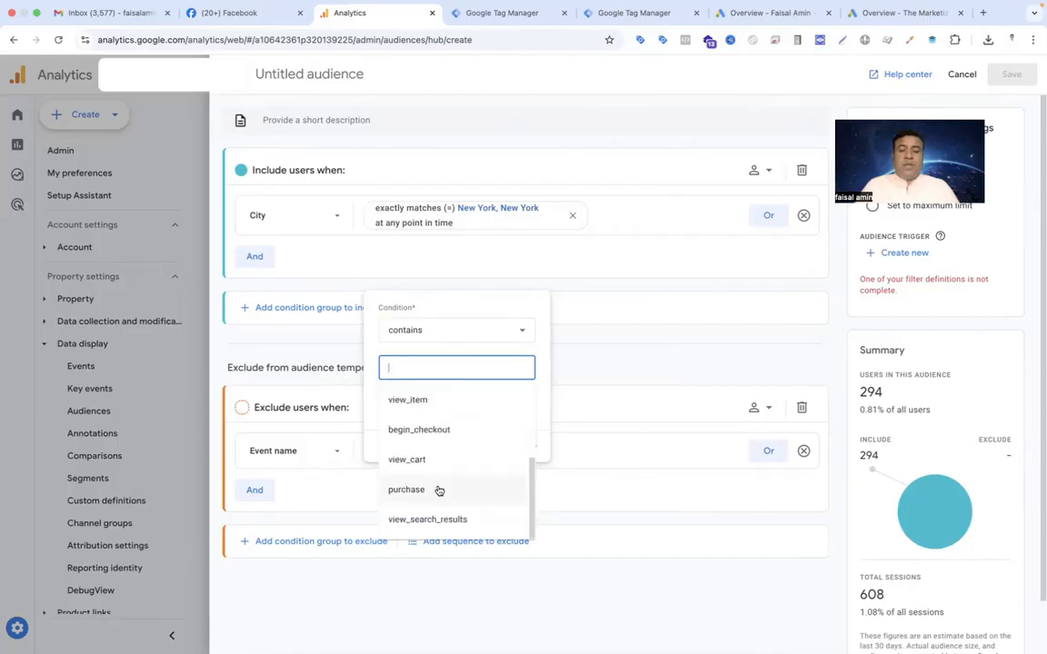
{"action": "left_click", "coordinate": [437, 489]}
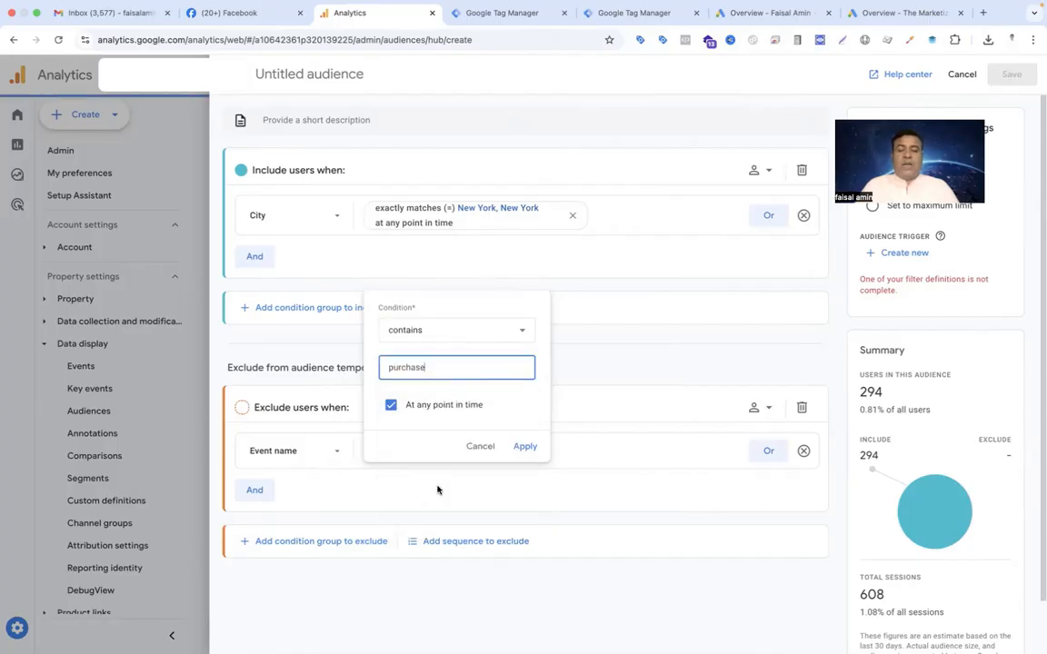
{"action": "left_click", "coordinate": [525, 447]}
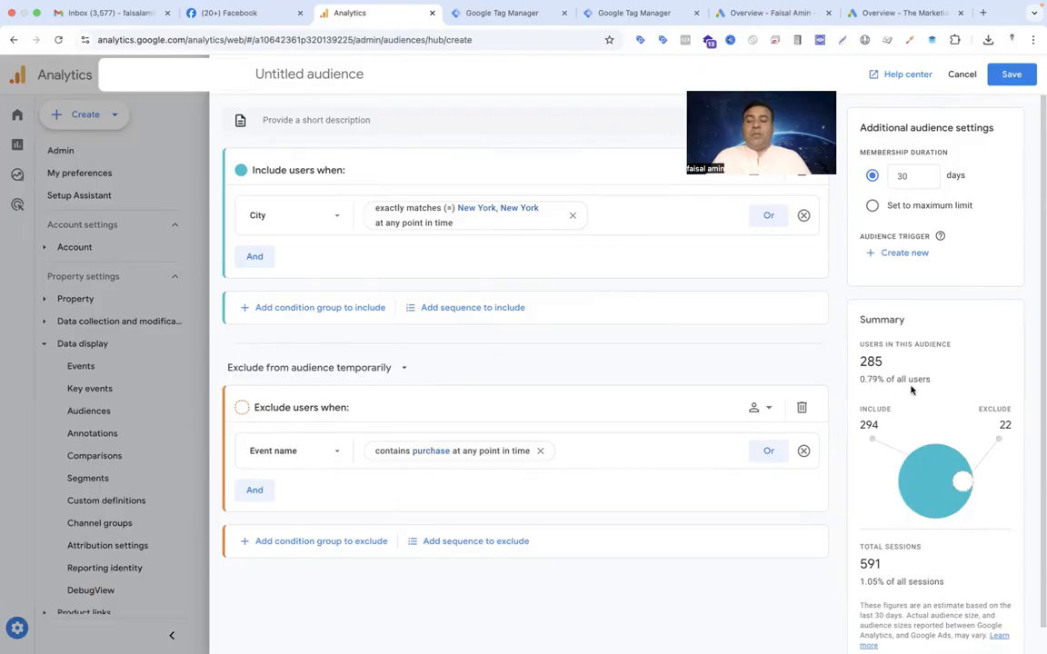
{"action": "left_click_drag", "start_coordinate": [887, 365], "coordinate": [855, 361]}
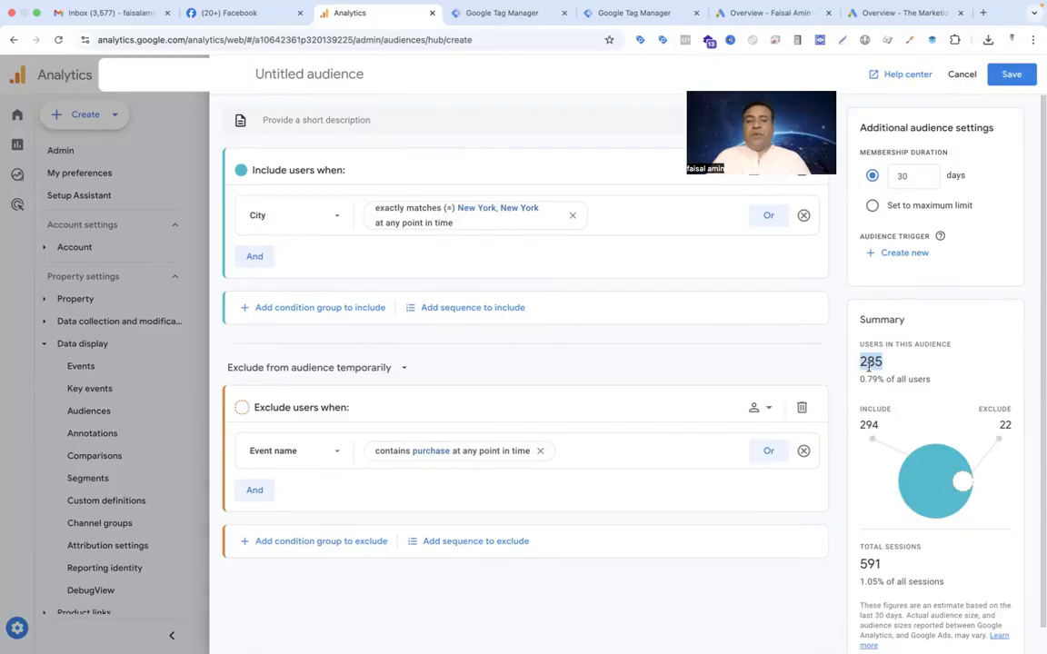
{"action": "left_click", "coordinate": [14, 40]}
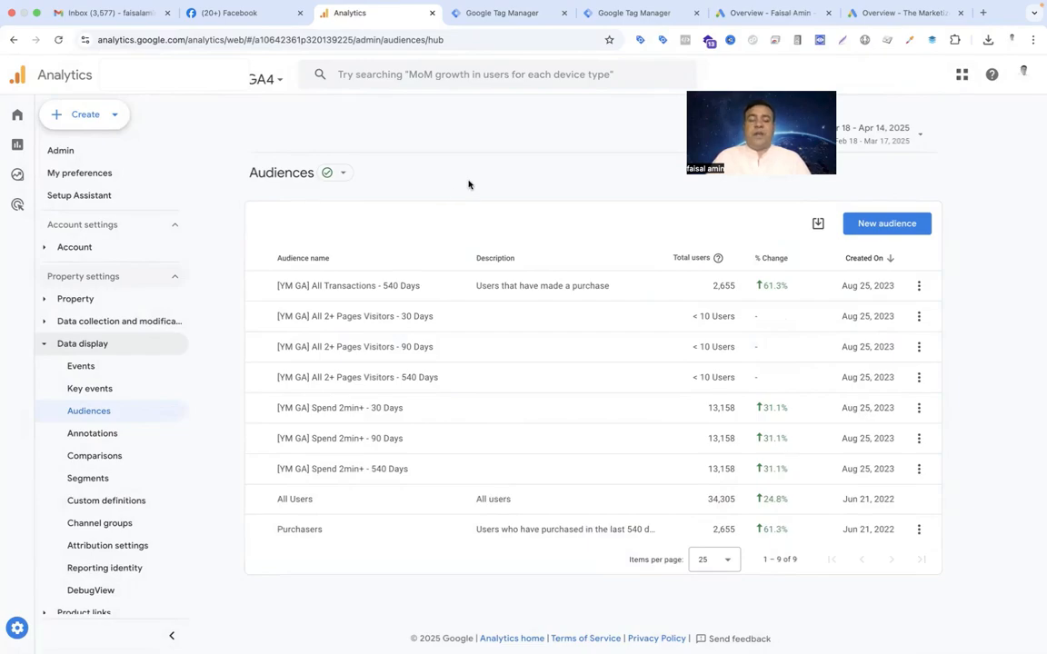
- Open the property's Google Ads links under Product links to check which Ads account is linked
{"action": "scroll", "coordinate": [144, 437], "scroll_direction": "down", "scroll_amount": 1}
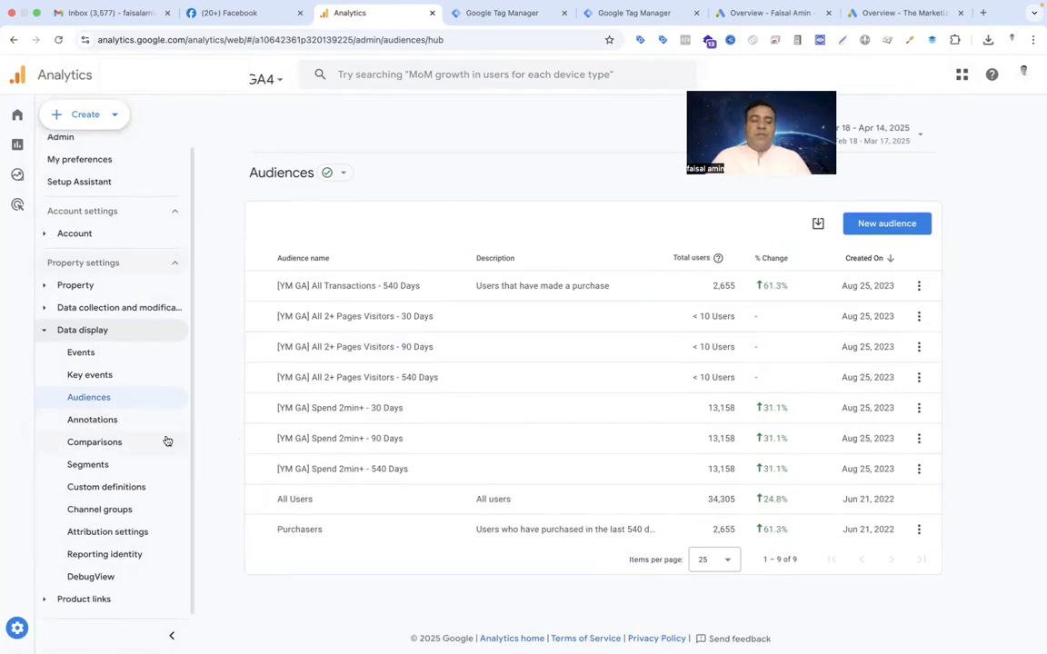
{"action": "left_click", "coordinate": [44, 599]}
{"action": "scroll", "coordinate": [115, 546], "scroll_direction": "down", "scroll_amount": 3}
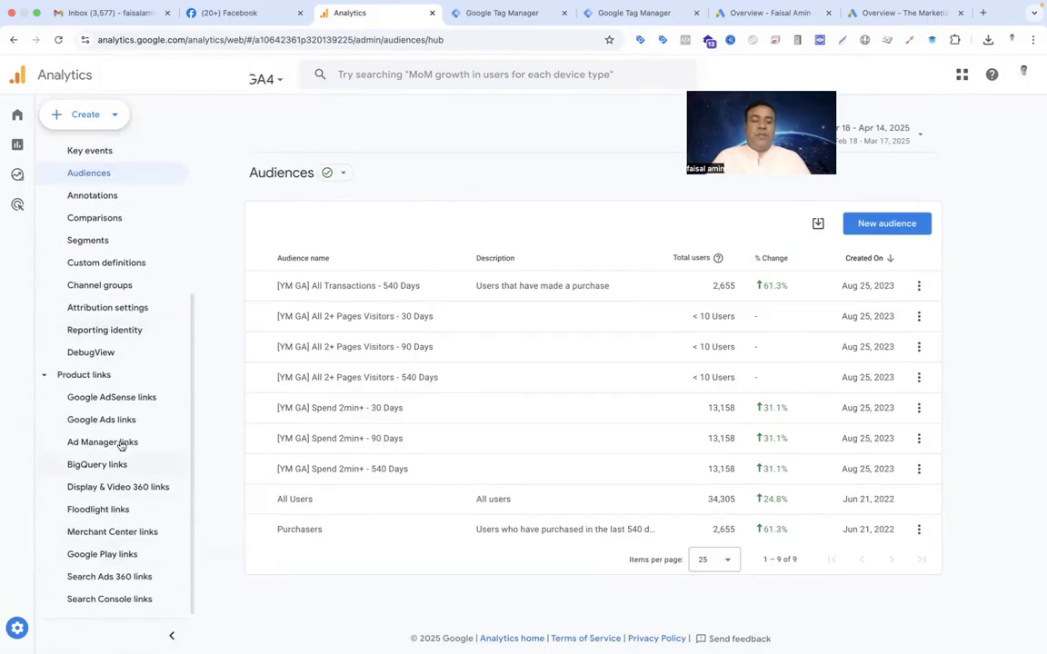
{"action": "left_click", "coordinate": [80, 423]}
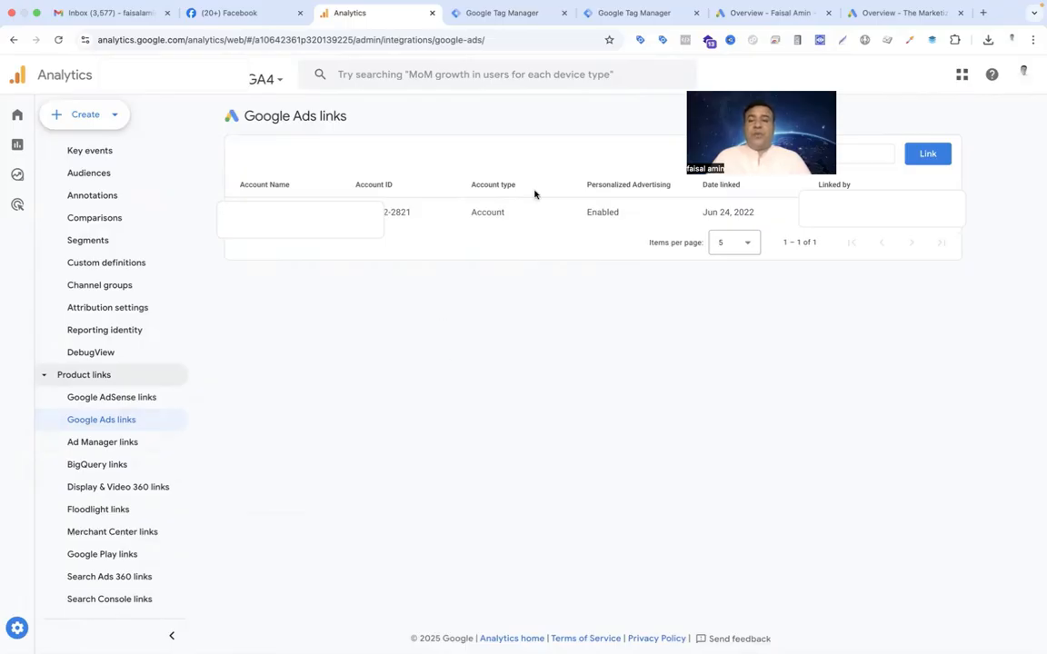
- Switch to Google Ads and open Audience manager in the shared library to review the segments listed under Your data segments
{"action": "left_click", "coordinate": [636, 13]}
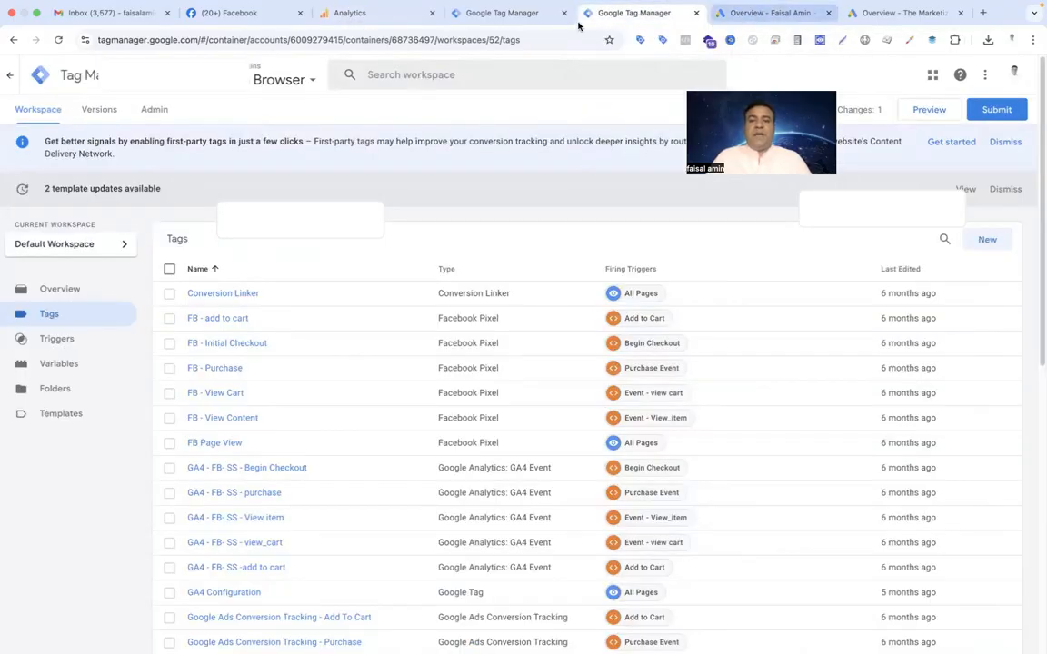
{"action": "left_click", "coordinate": [765, 15]}
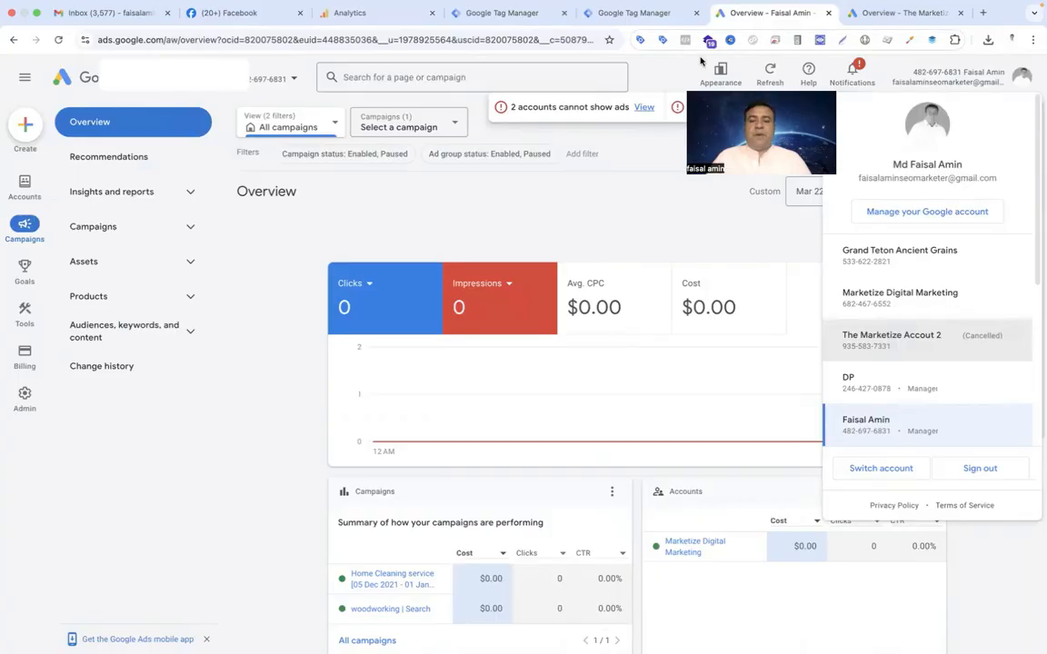
{"action": "left_click", "coordinate": [255, 79]}
{"action": "mouse_move", "coordinate": [24, 314]}
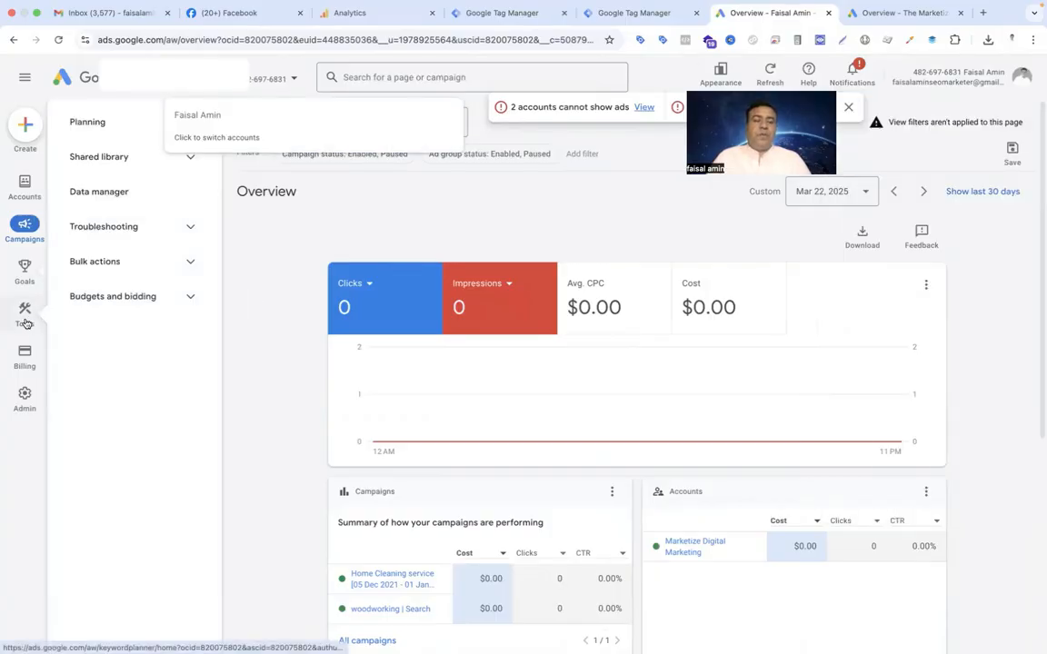
{"action": "left_click", "coordinate": [190, 159]}
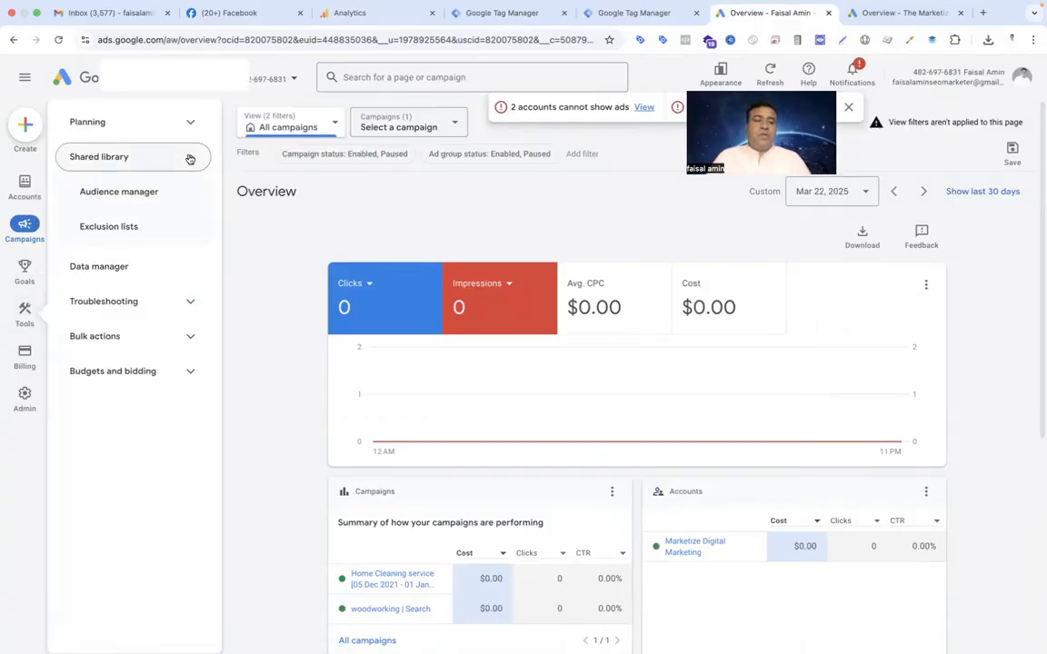
{"action": "left_click", "coordinate": [137, 202]}
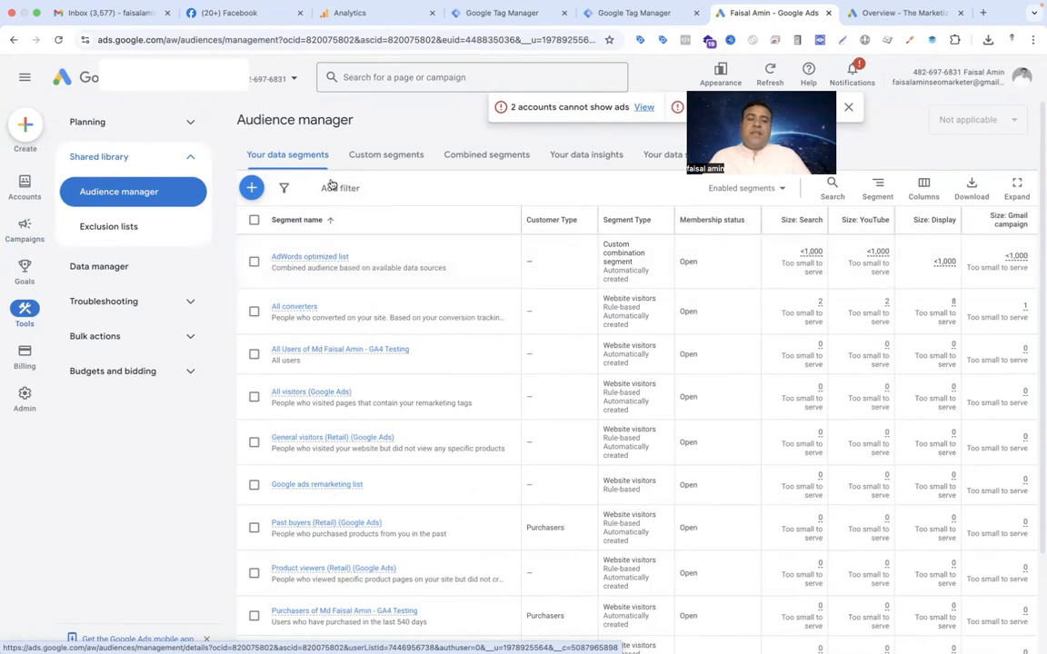
{"action": "scroll", "coordinate": [350, 378], "scroll_direction": "down", "scroll_amount": 3}
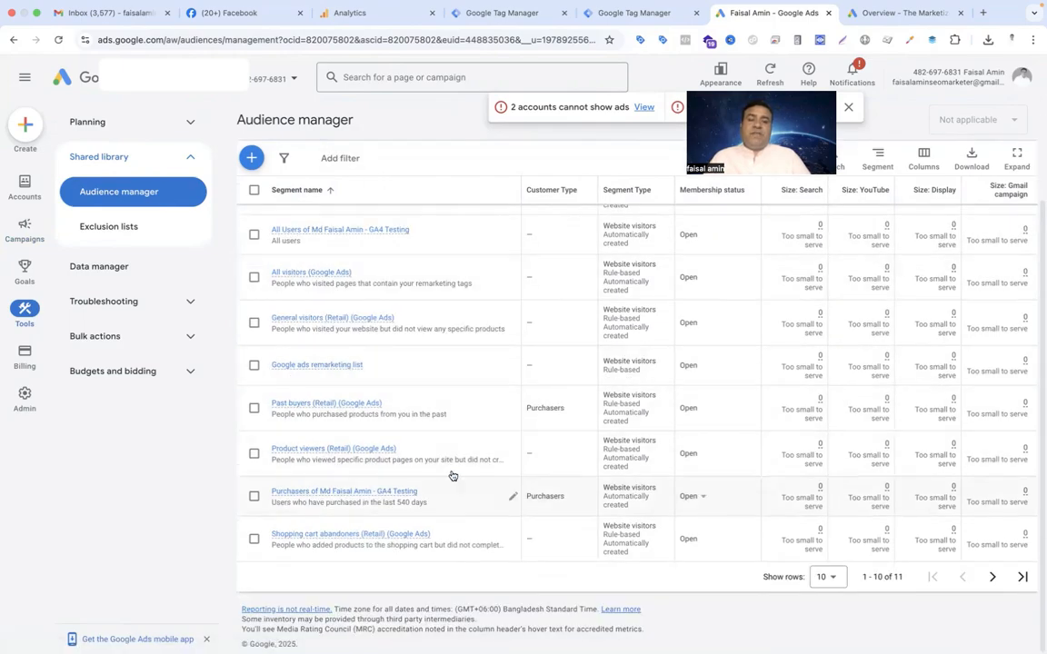